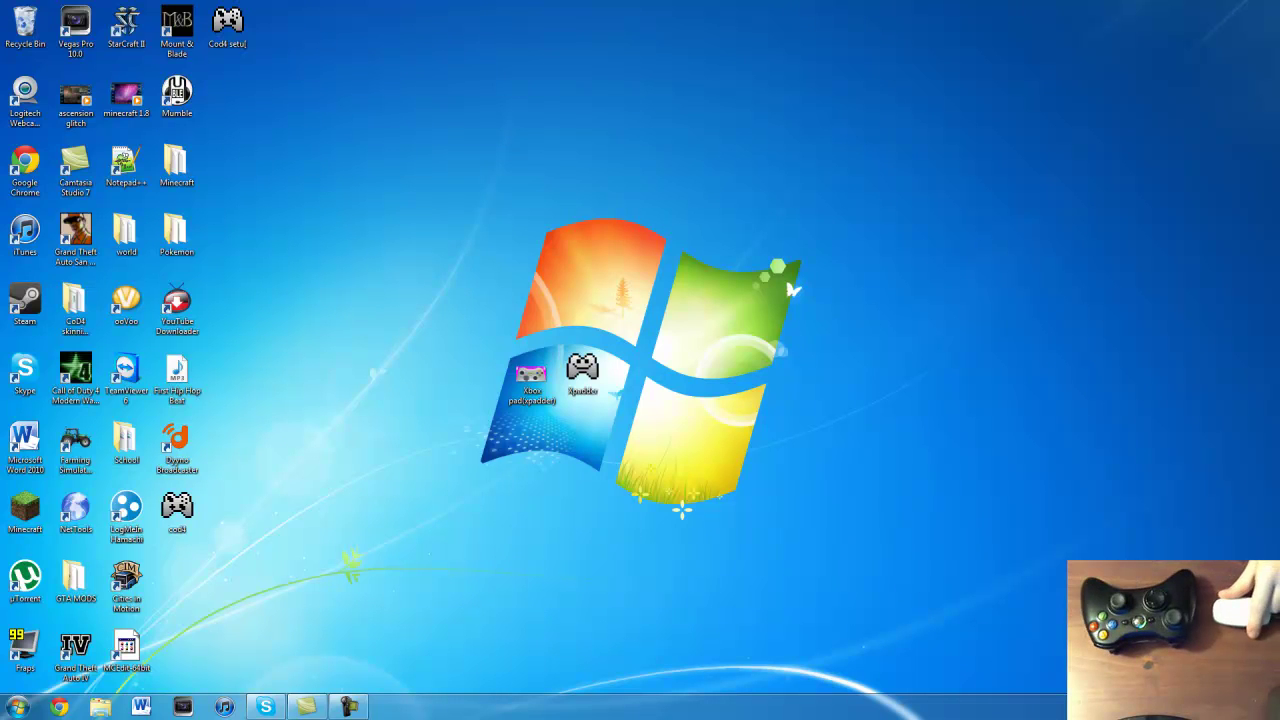
- Launch Xpadder from the desktop shortcut, allowing the unverified program to run
{"action": "left_click", "coordinate": [350, 706]}
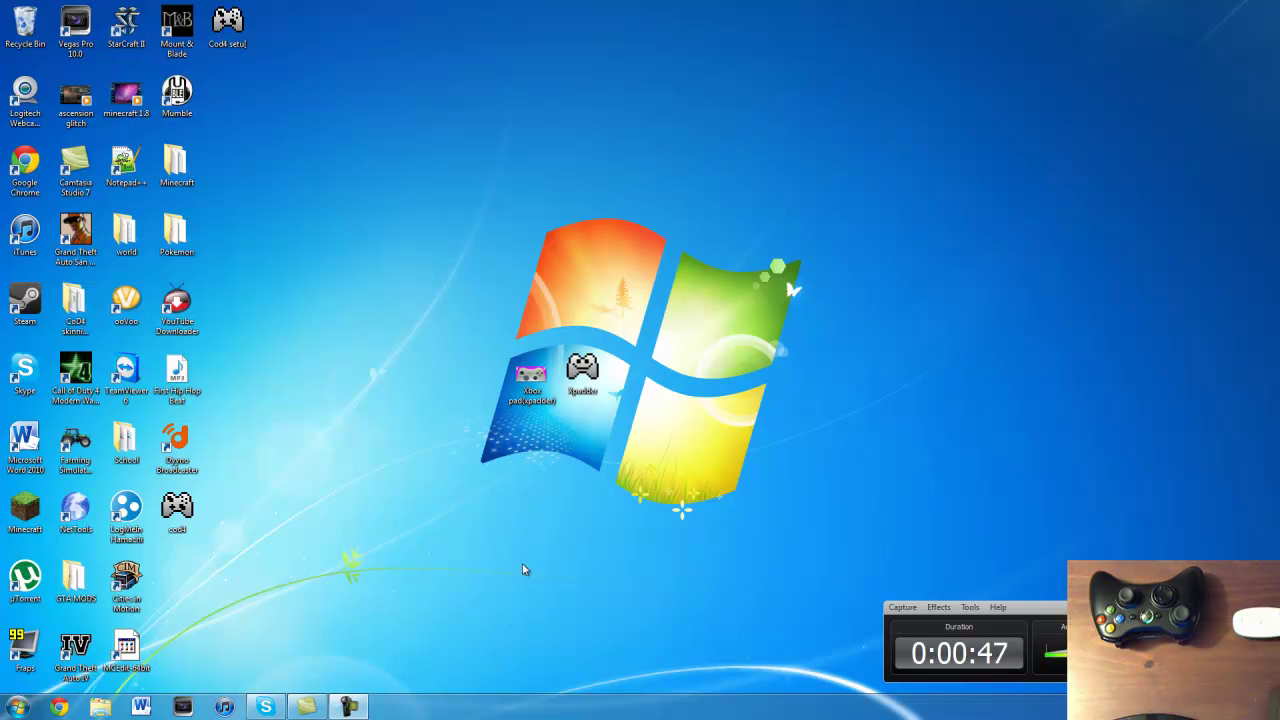
{"action": "double_click", "coordinate": [578, 388]}
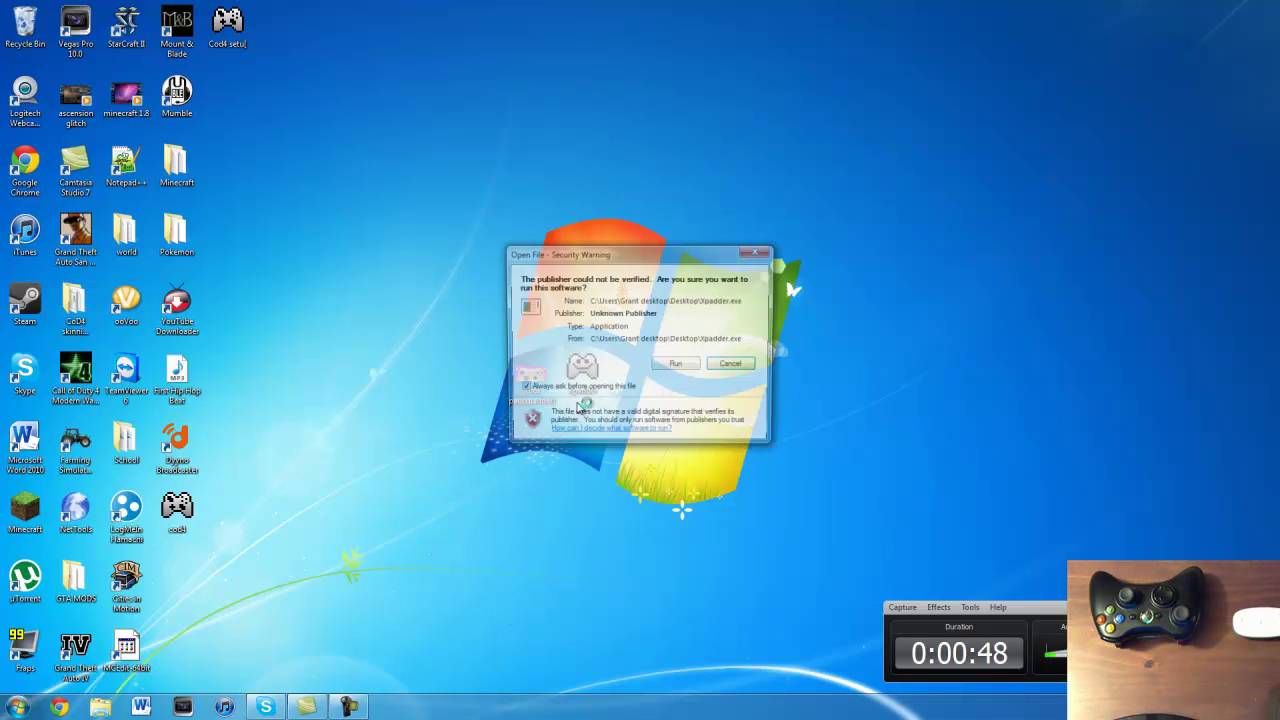
{"action": "left_click", "coordinate": [676, 364]}
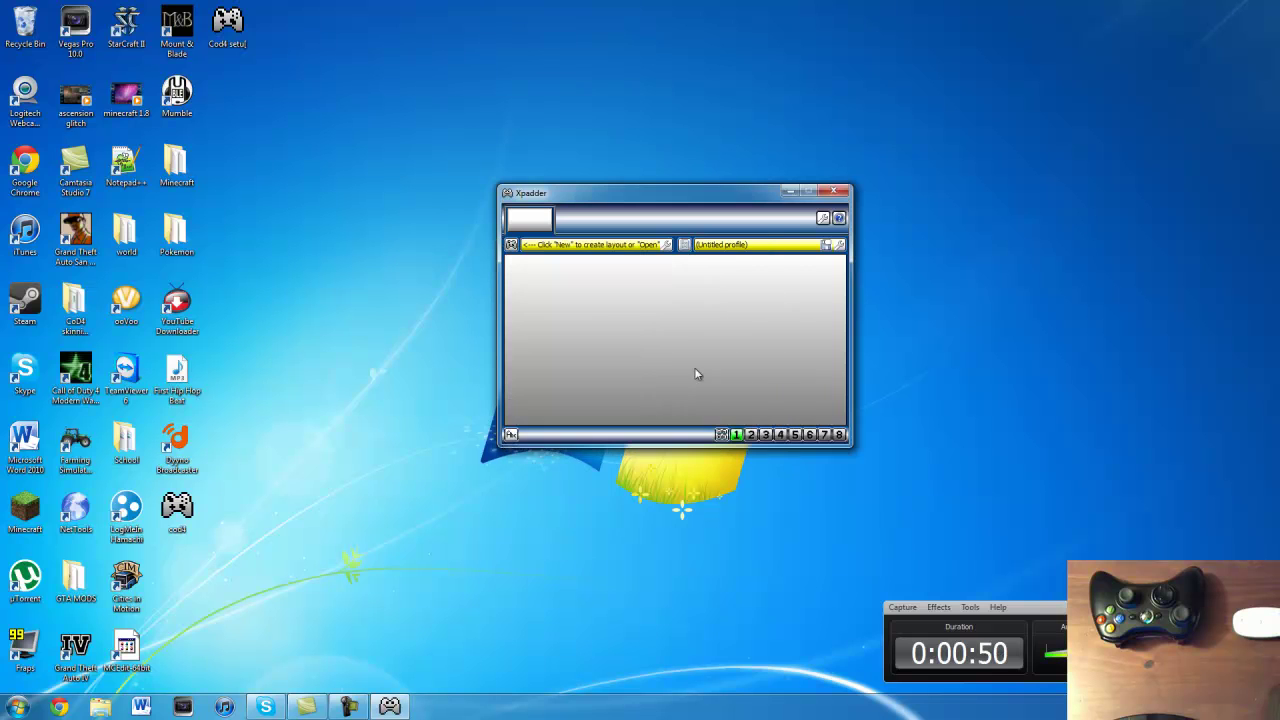
- Start a new controller layout using the 'Xbox pad(xpadder)' picture as the controller image
{"action": "left_click", "coordinate": [511, 245]}
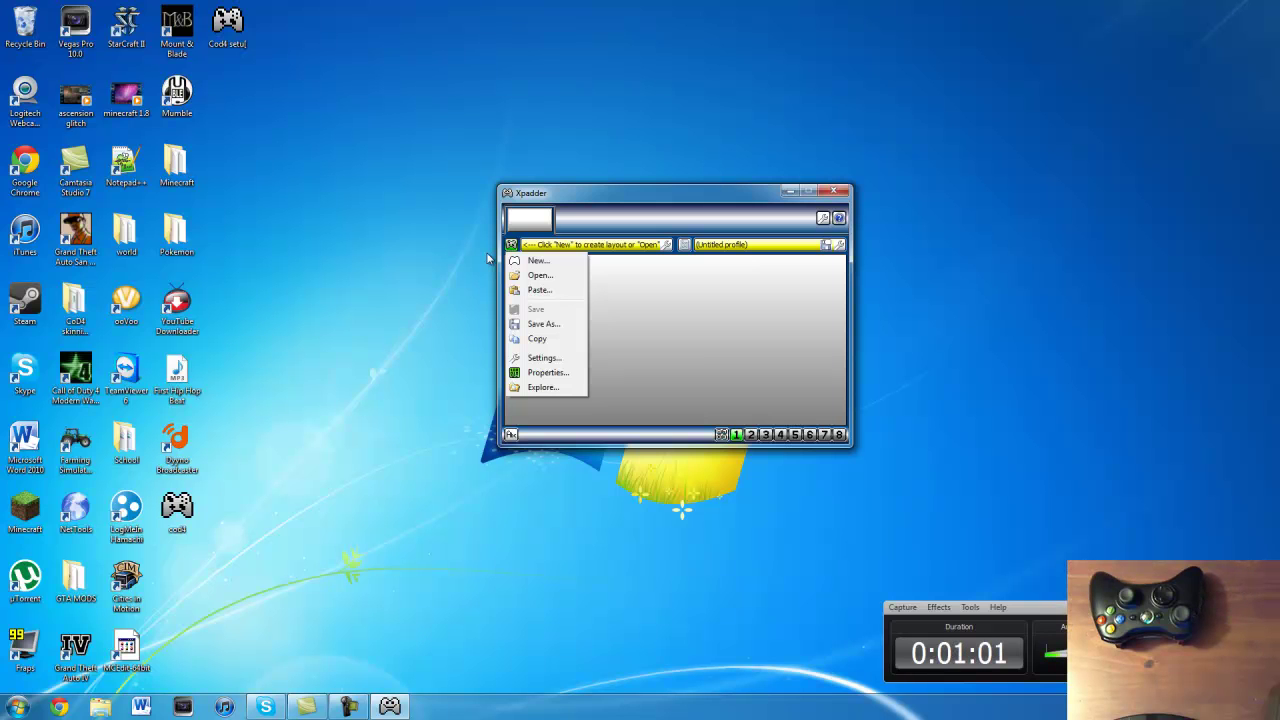
{"action": "left_click", "coordinate": [572, 263]}
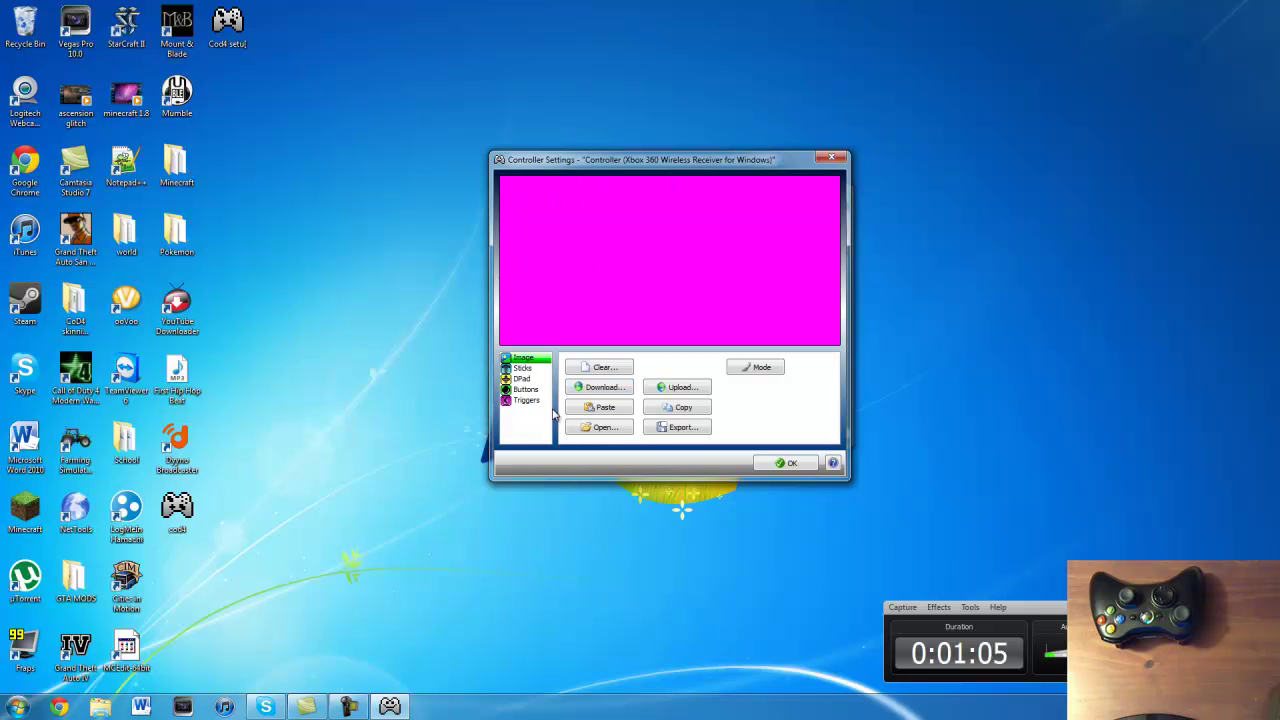
{"action": "left_click", "coordinate": [604, 427]}
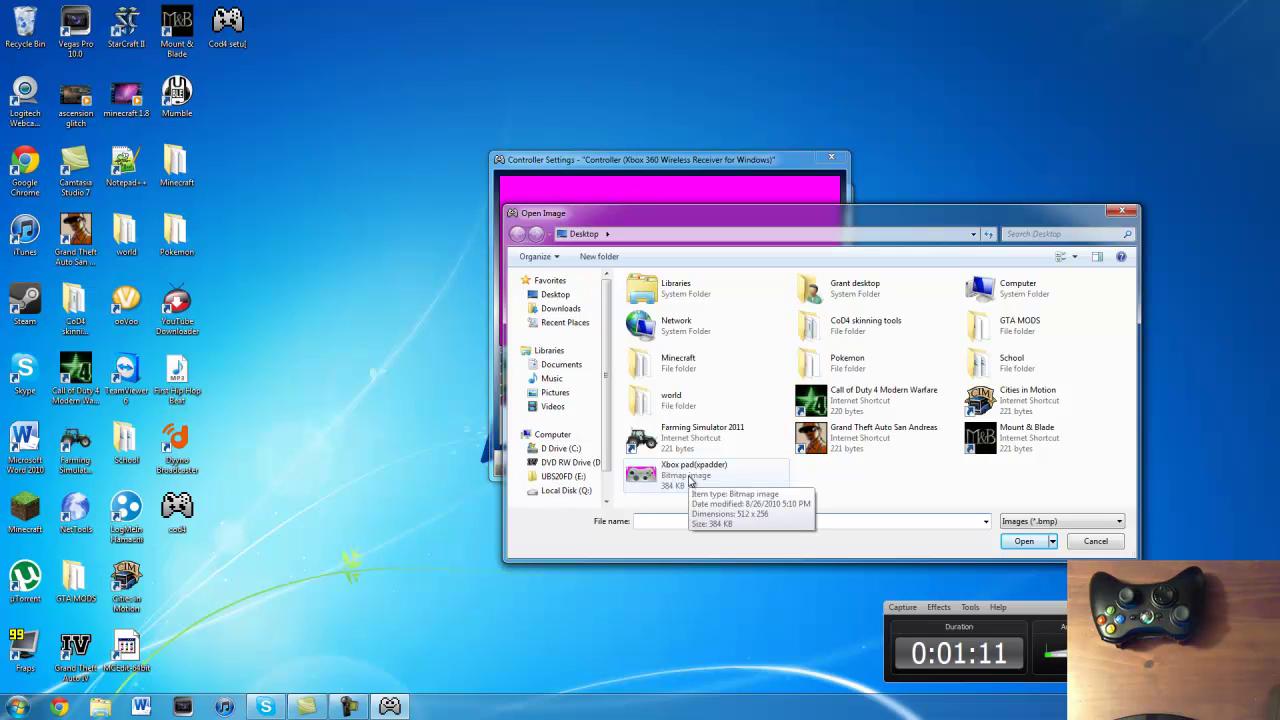
{"action": "double_click", "coordinate": [689, 478]}
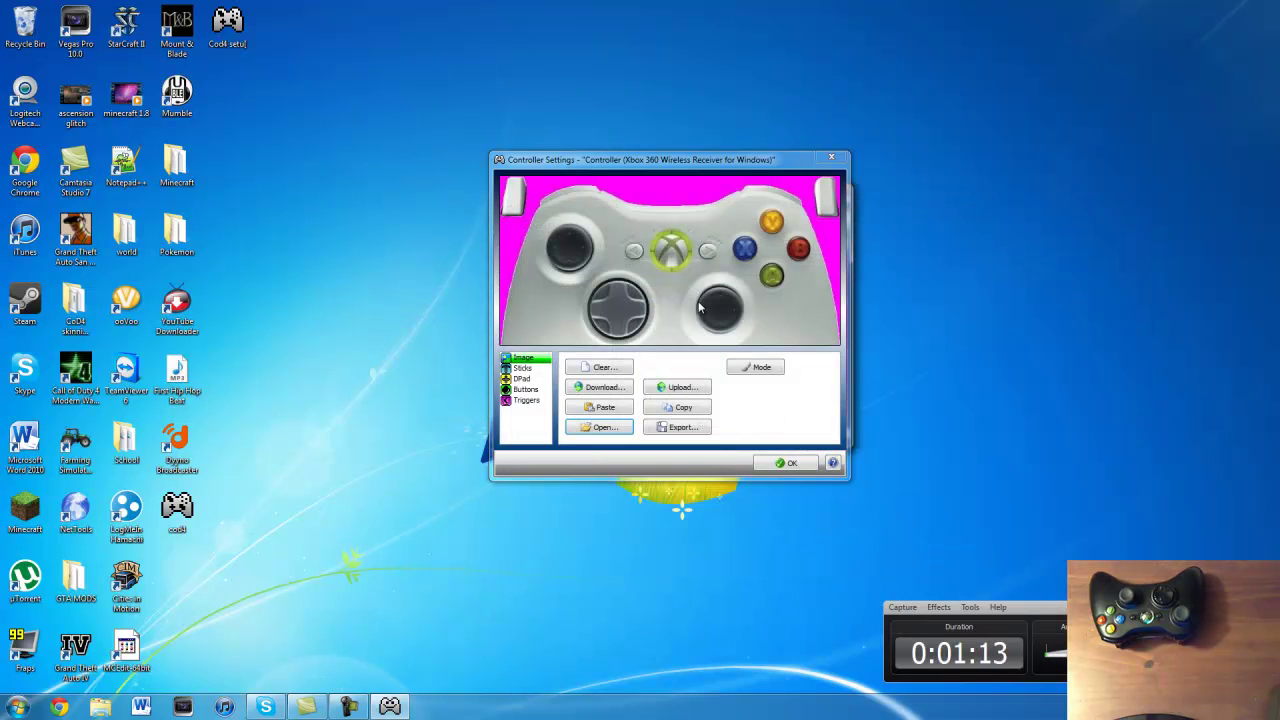
- Enable and detect Stick 1 as Axis X/Y and Stick 2 as Axis RX/RY
{"action": "left_click", "coordinate": [524, 368]}
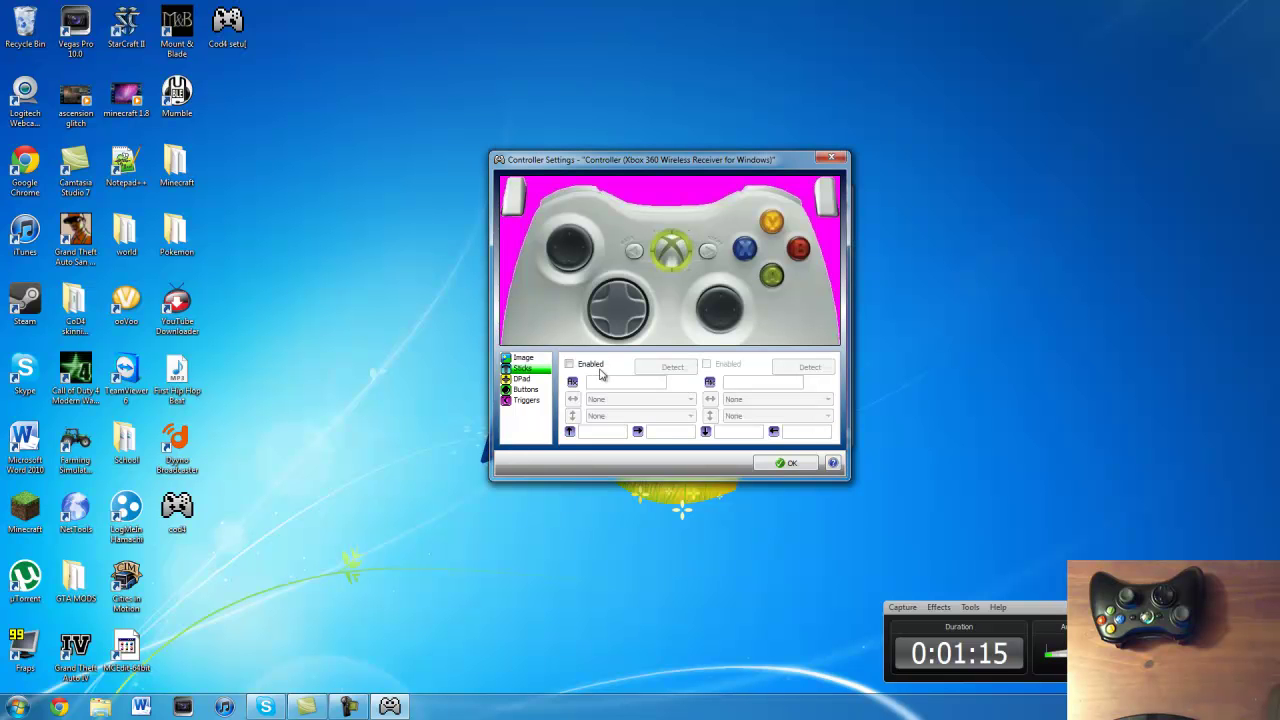
{"action": "left_click", "coordinate": [569, 364]}
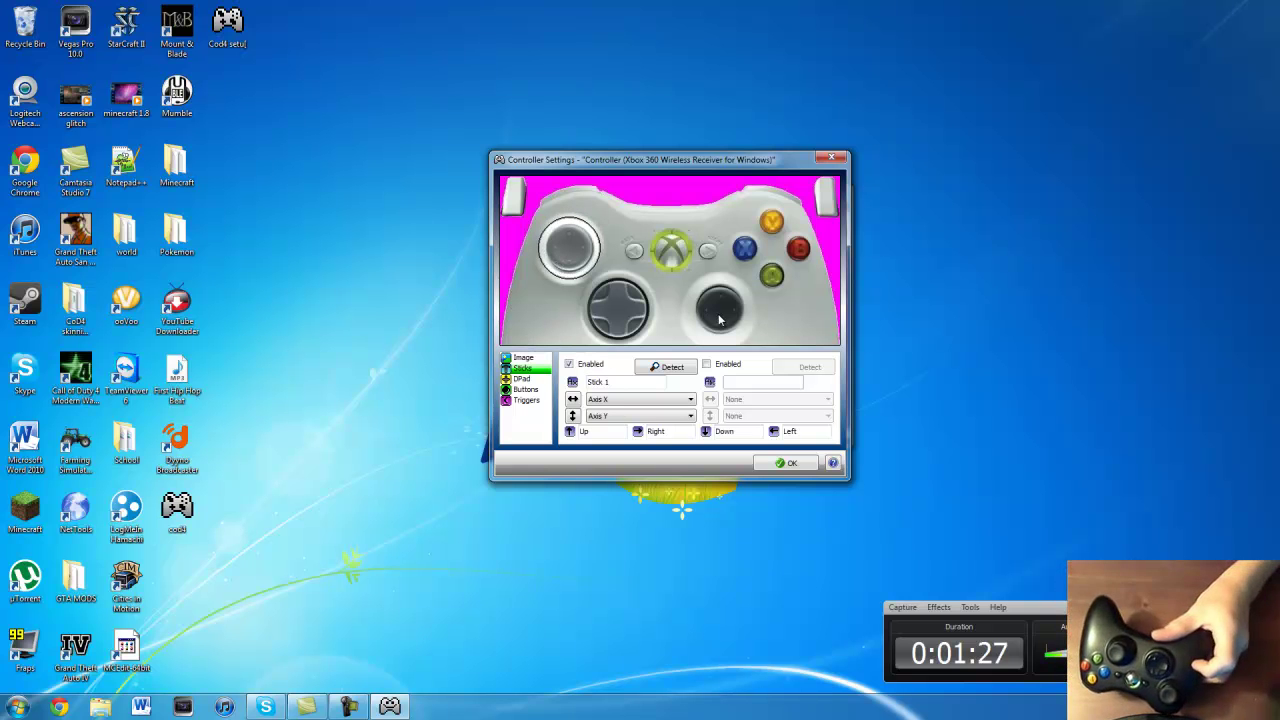
{"action": "left_click", "coordinate": [706, 365]}
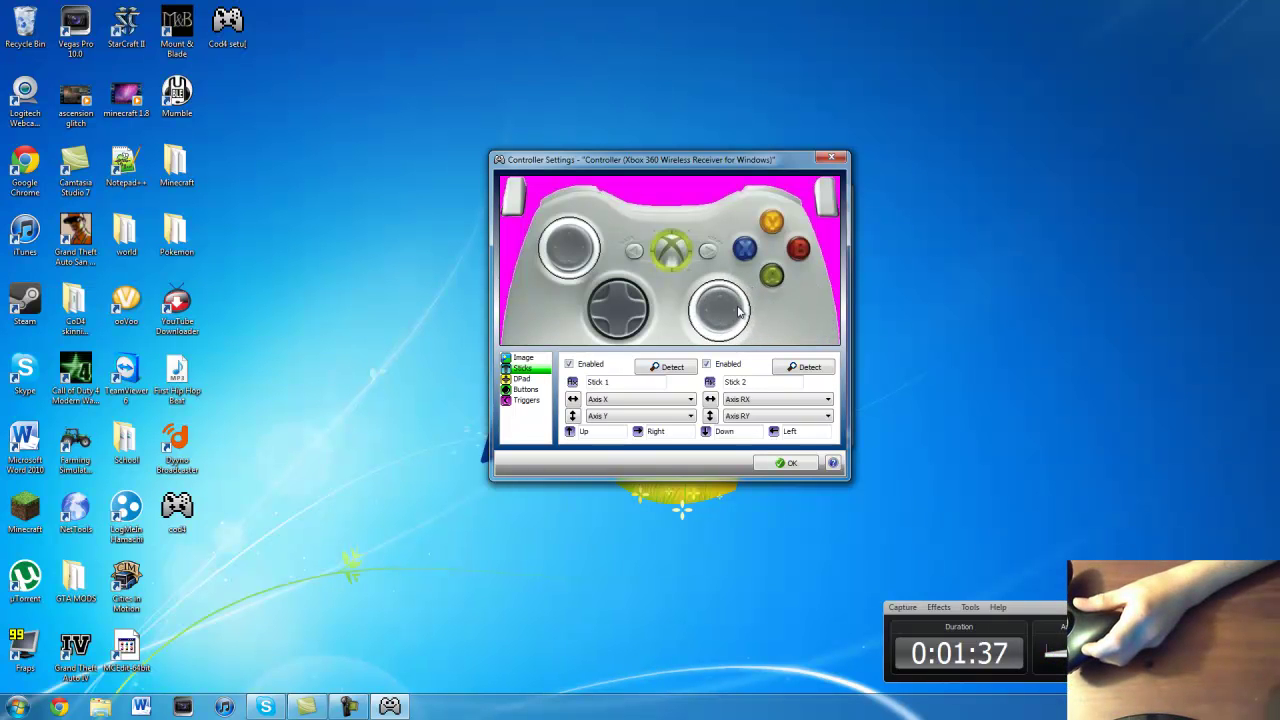
- Enable the D-pad with Up, Right, Down and Left detected as POV, and place it over the directional cross
{"action": "left_click", "coordinate": [524, 379]}
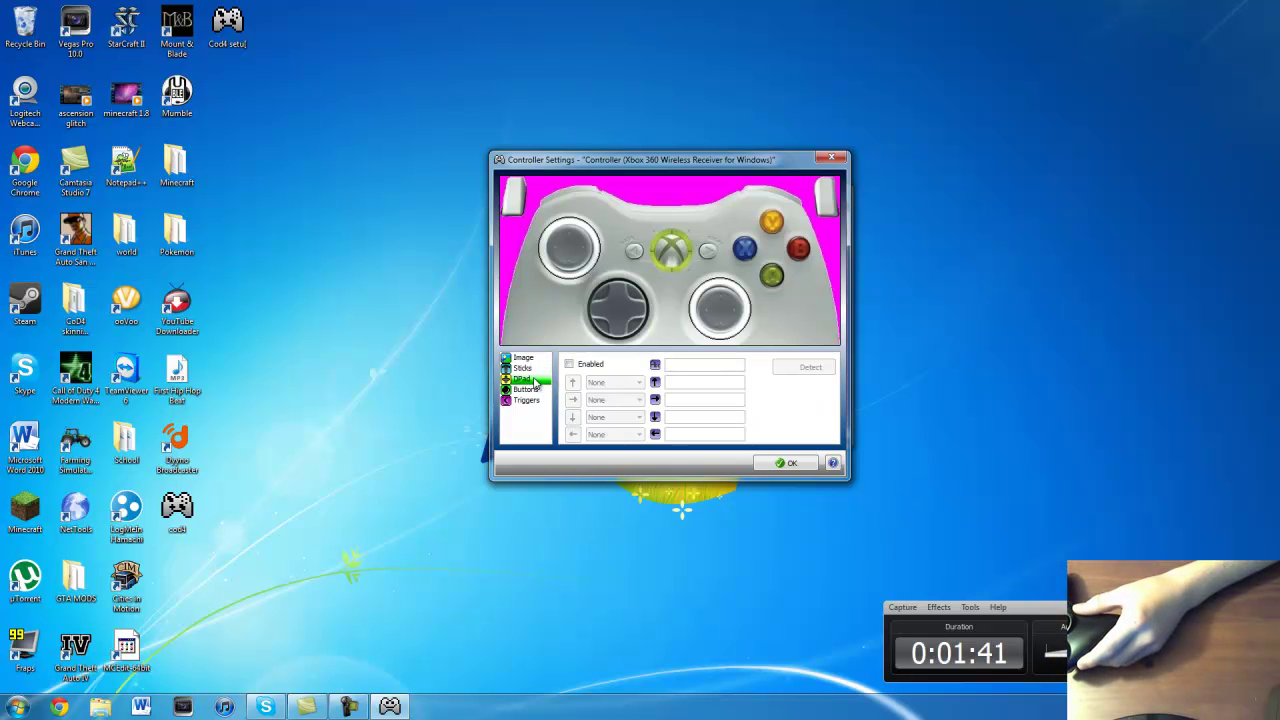
{"action": "left_click", "coordinate": [569, 365]}
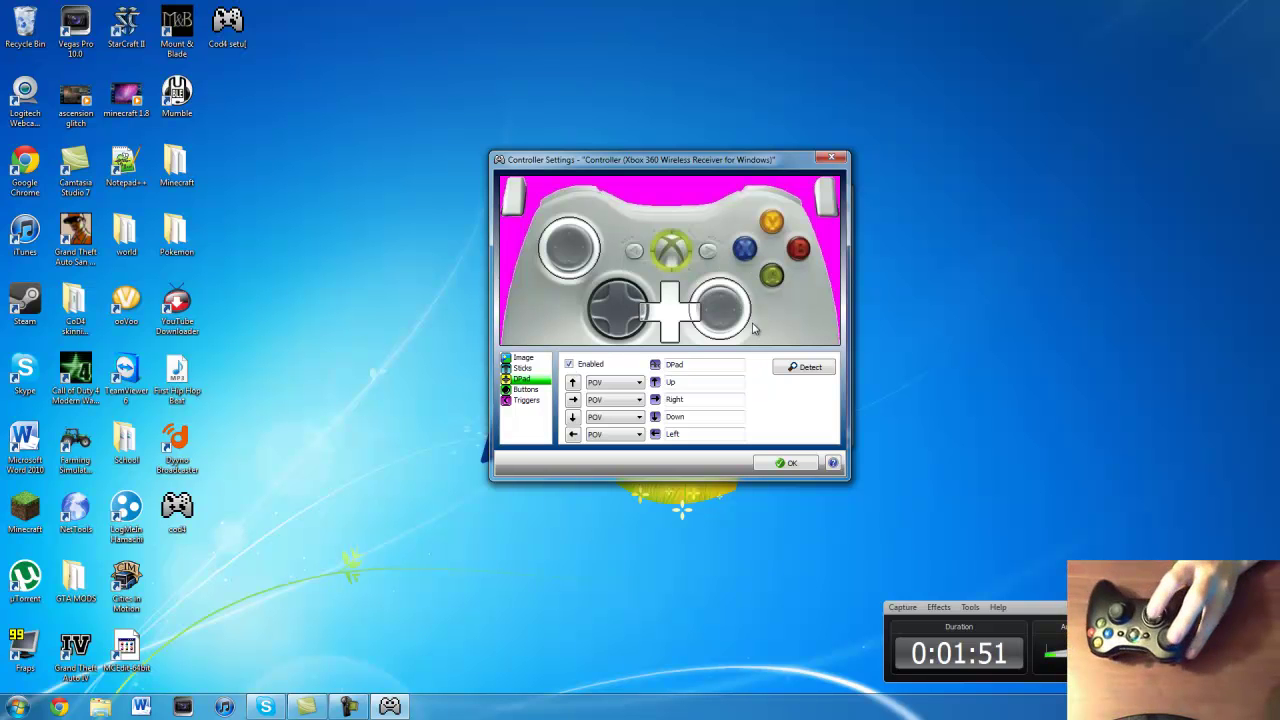
{"action": "left_click_drag", "start_coordinate": [684, 318], "coordinate": [621, 313]}
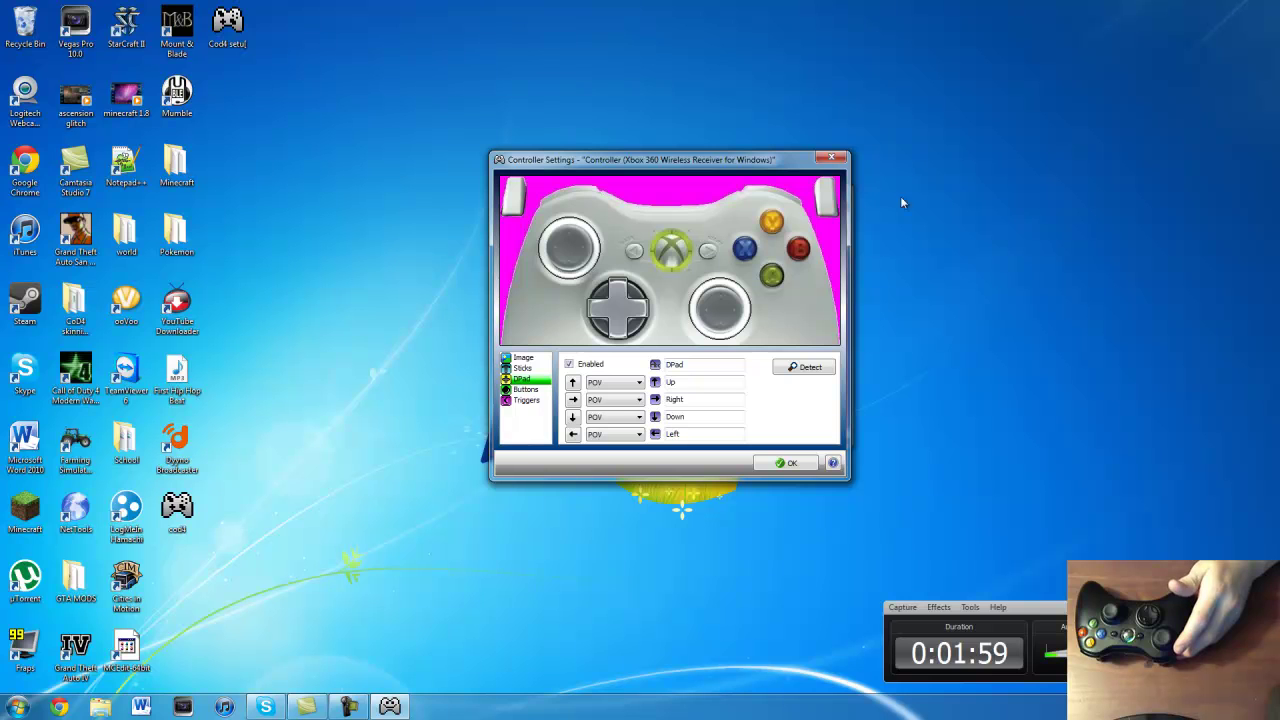
- Place the button markers for Back, X, A, B, Y and both stick clicks on the pad image
{"action": "left_click", "coordinate": [530, 390]}
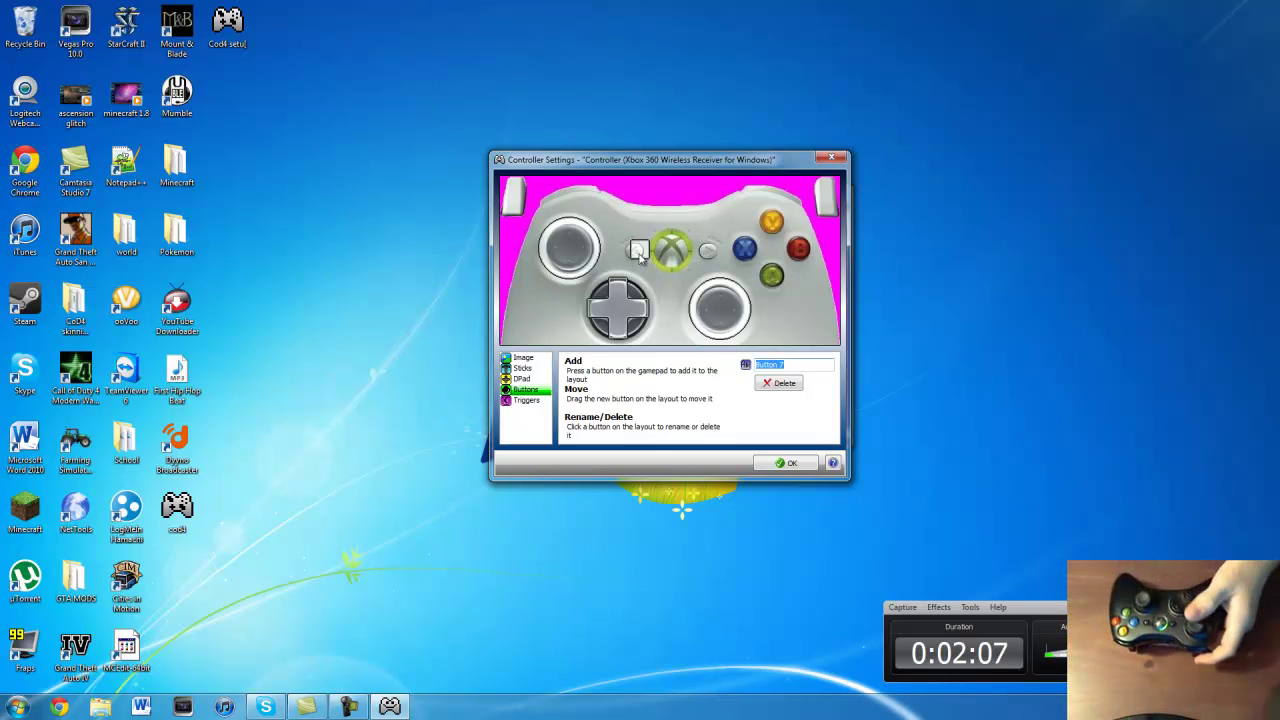
{"action": "left_click_drag", "start_coordinate": [641, 256], "coordinate": [637, 259]}
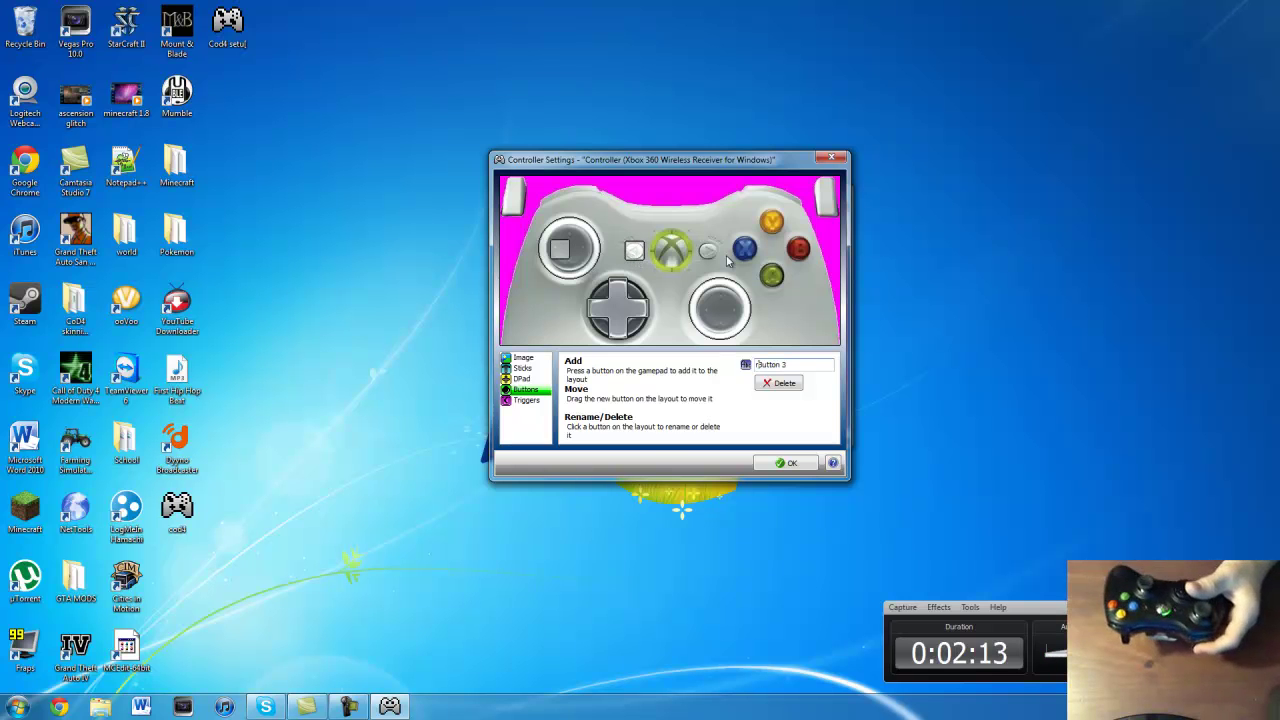
{"action": "left_click_drag", "start_coordinate": [559, 250], "coordinate": [743, 250]}
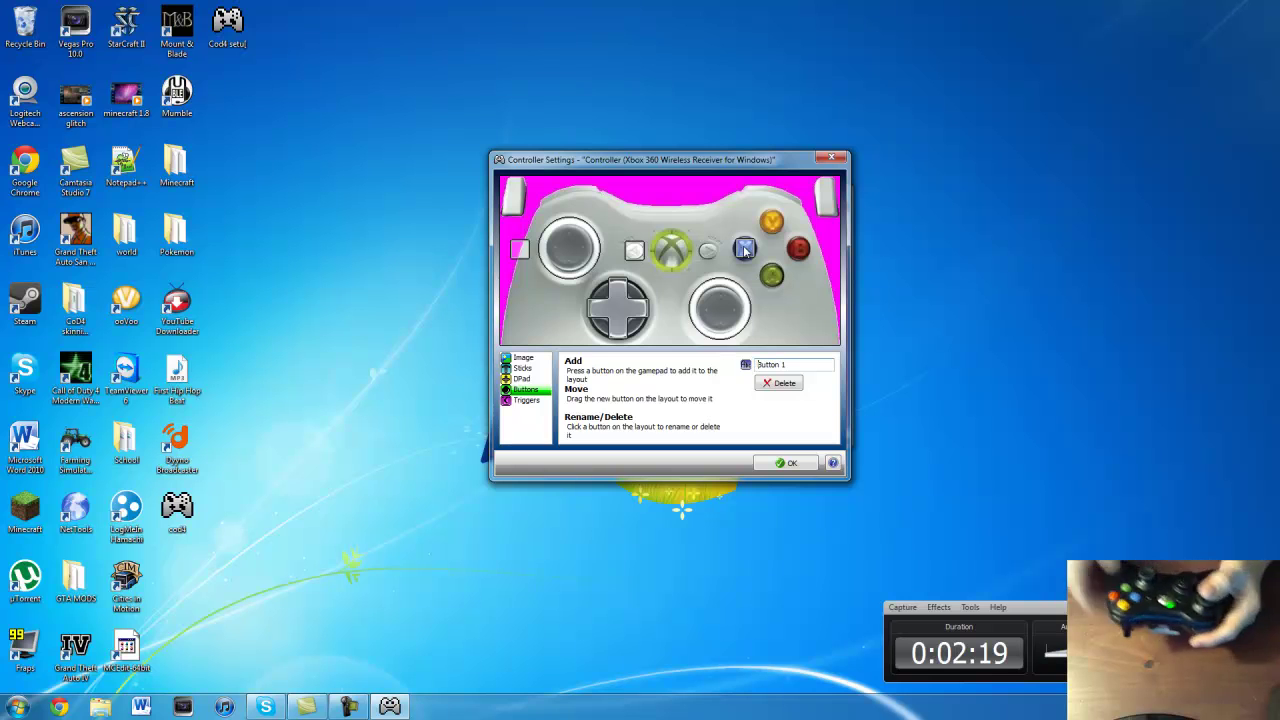
{"action": "left_click_drag", "start_coordinate": [520, 250], "coordinate": [778, 278]}
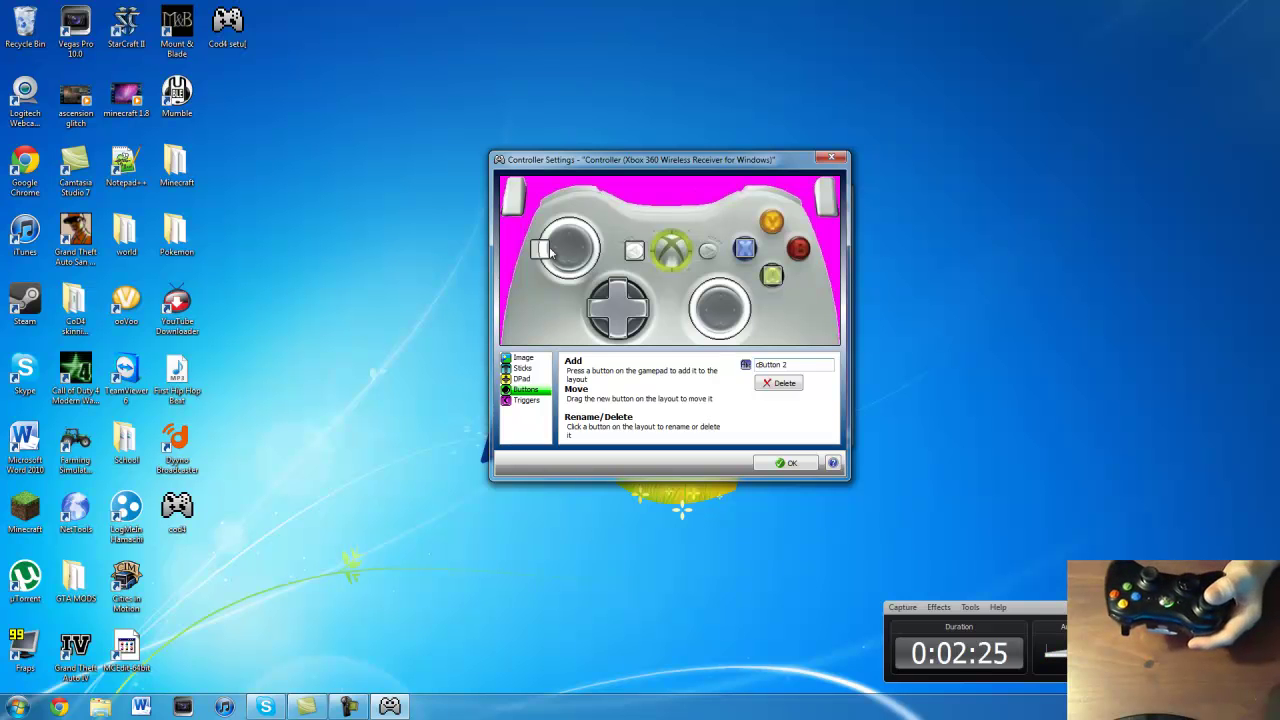
{"action": "left_click_drag", "start_coordinate": [551, 252], "coordinate": [806, 252]}
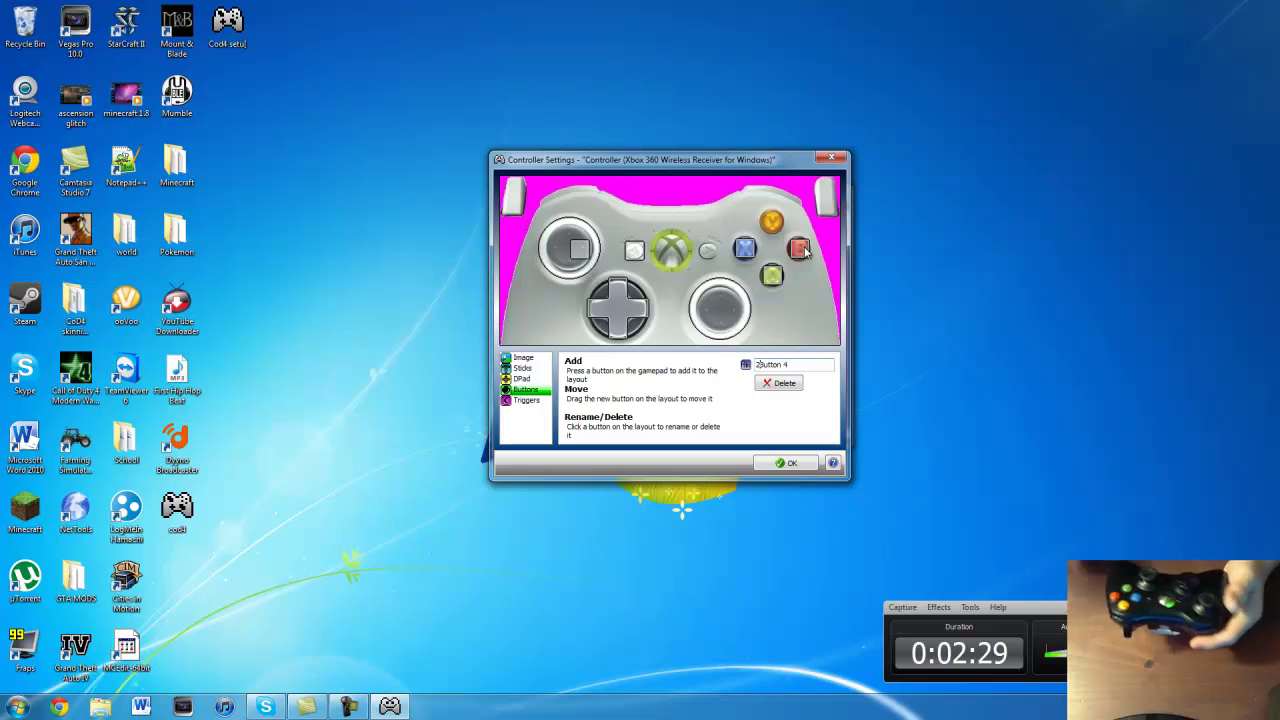
{"action": "mouse_move", "coordinate": [582, 245]}
{"action": "left_mouse_down"}
{"action": "mouse_move", "coordinate": [763, 239]}
{"action": "mouse_move", "coordinate": [777, 226]}
{"action": "left_mouse_up"}
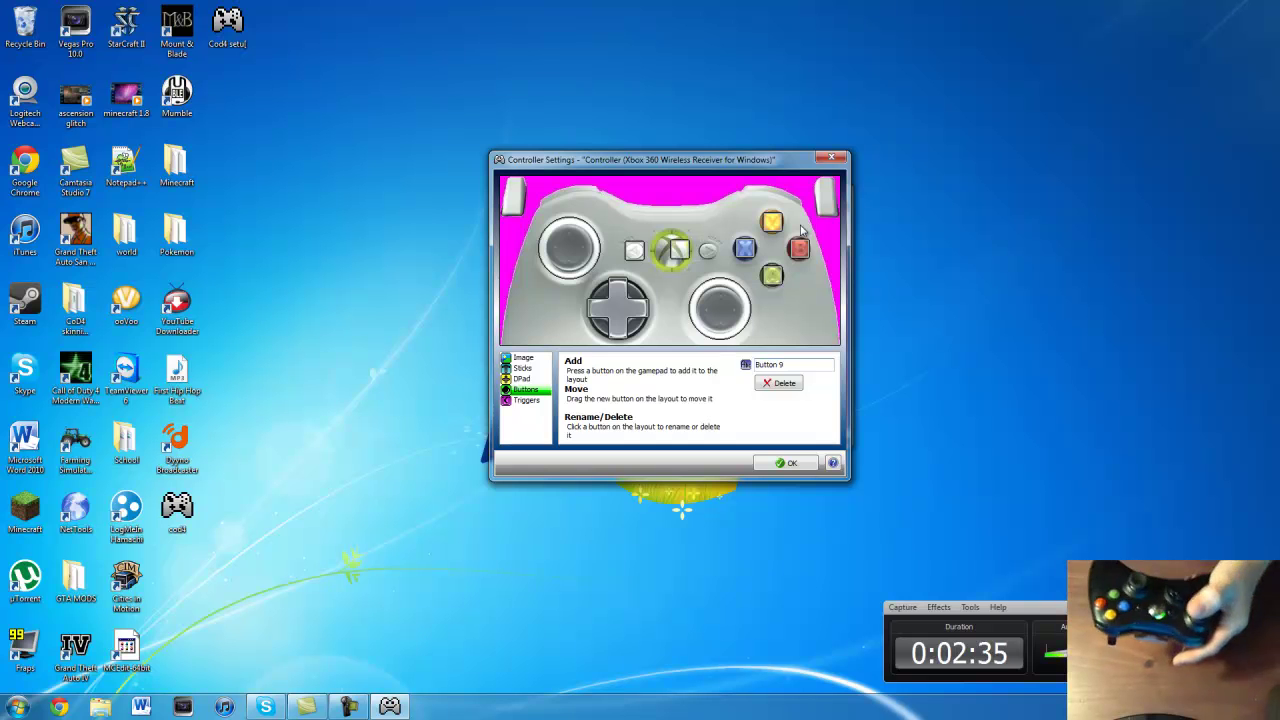
{"action": "left_click_drag", "start_coordinate": [679, 250], "coordinate": [570, 250]}
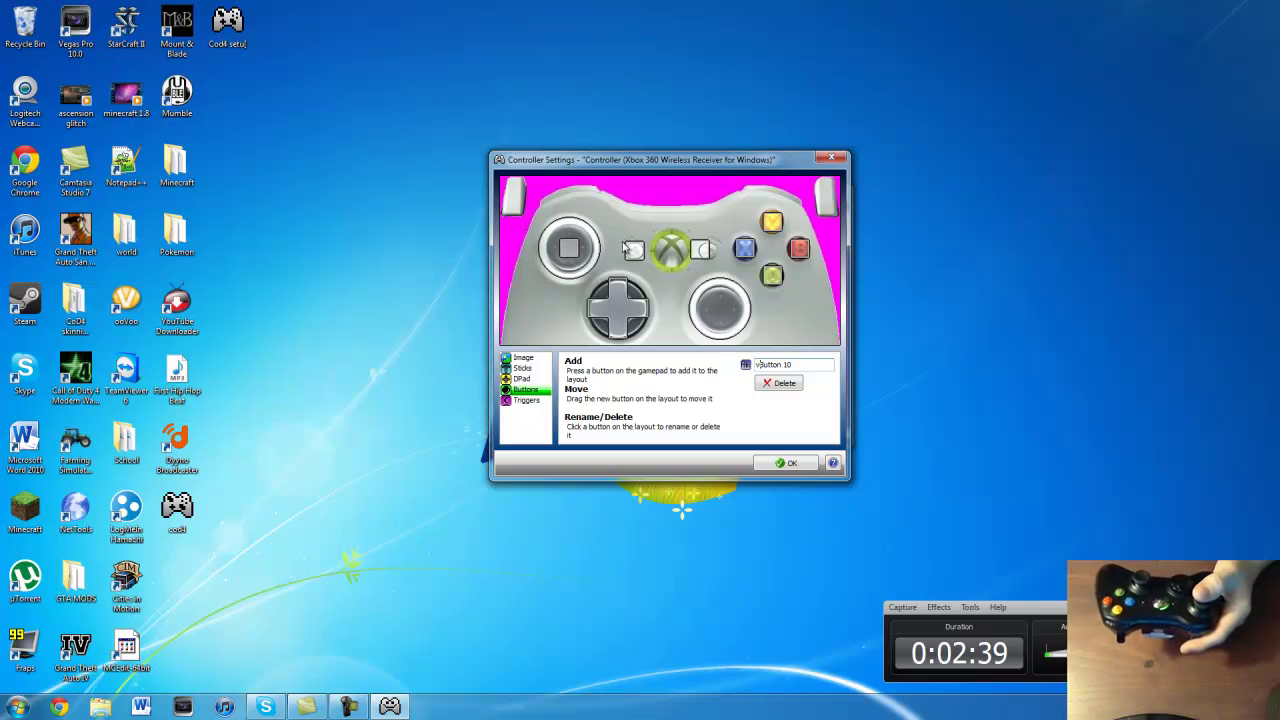
{"action": "left_click_drag", "start_coordinate": [700, 250], "coordinate": [720, 311]}
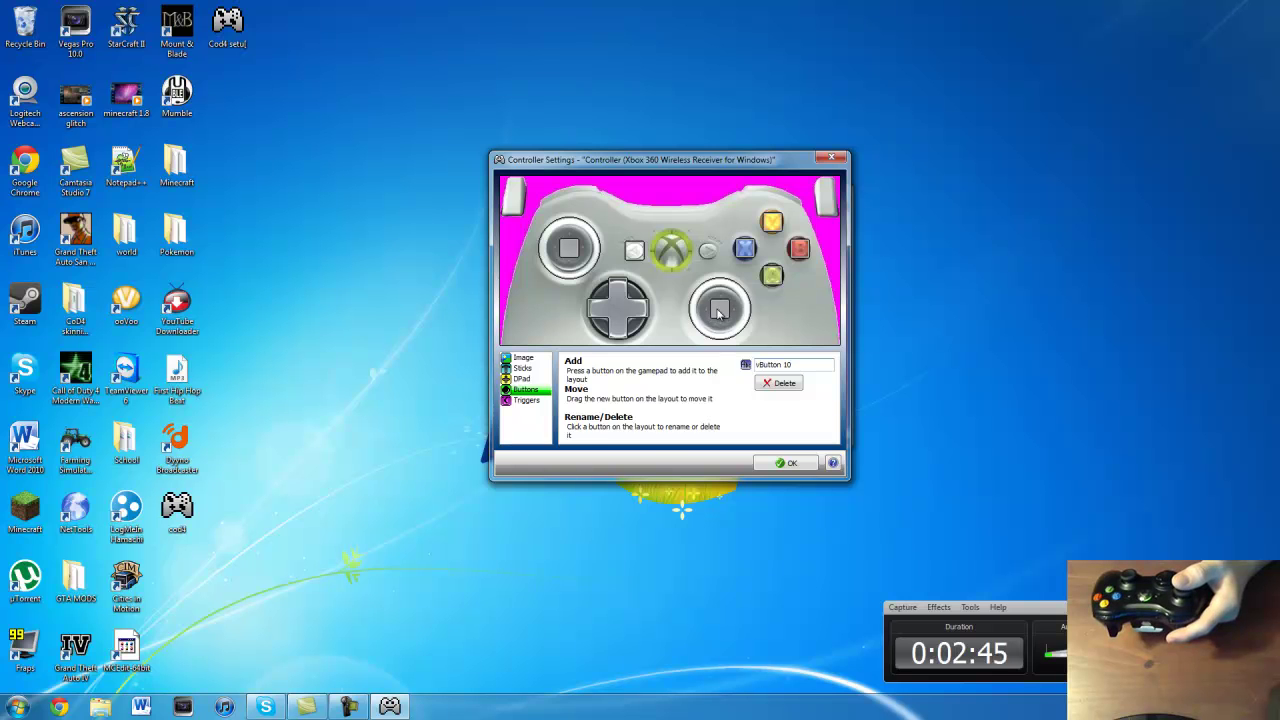
- Enable both triggers as Axis Z+ and Z-, then close the controller settings with OK
{"action": "left_click", "coordinate": [528, 401]}
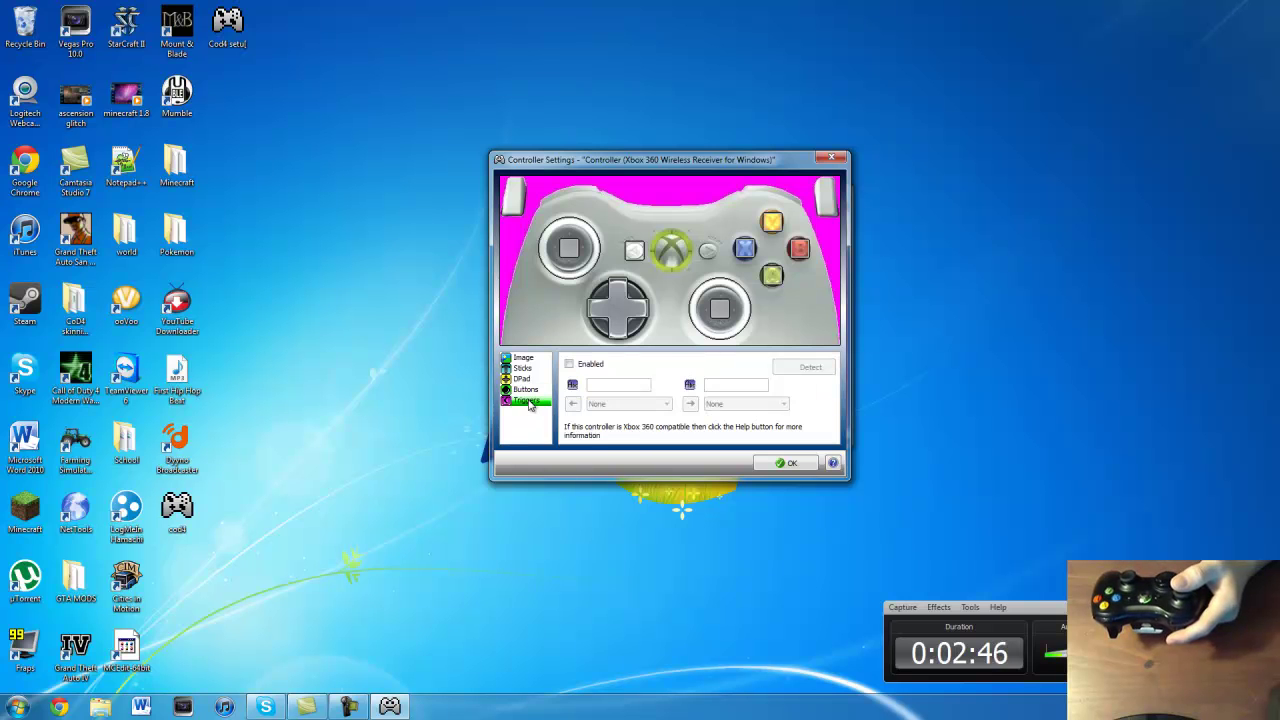
{"action": "left_click", "coordinate": [569, 364]}
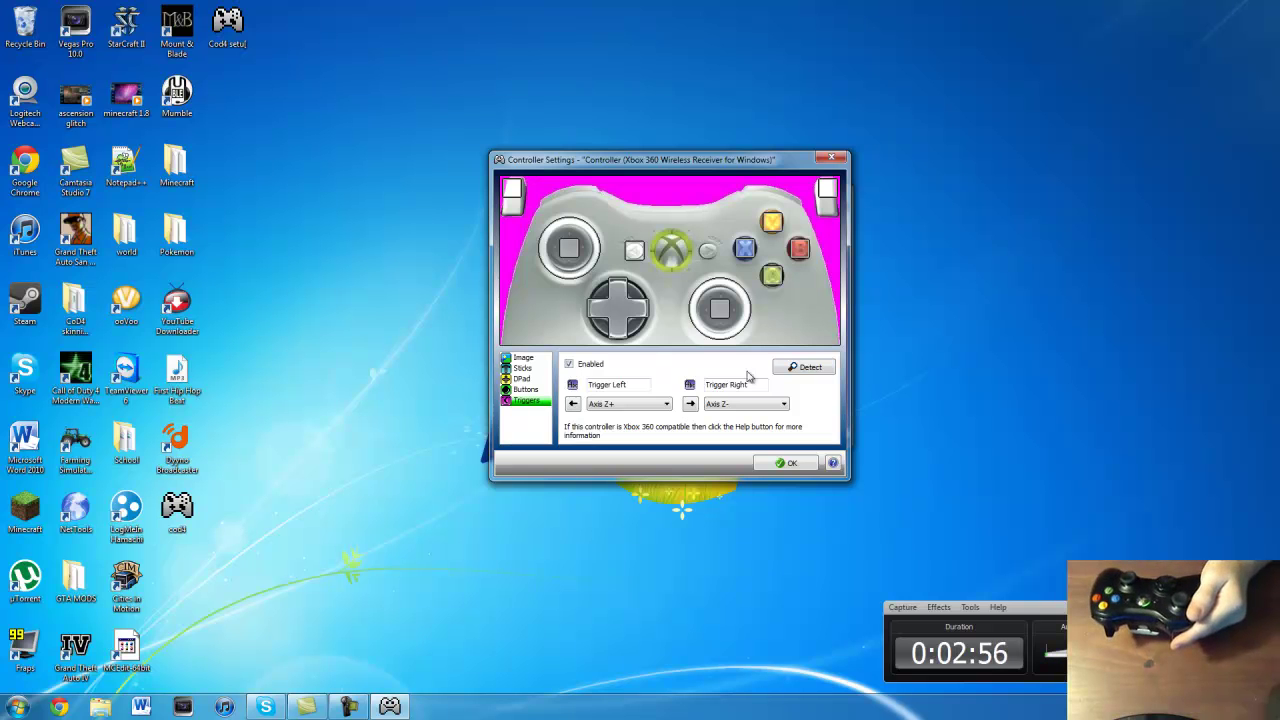
{"action": "left_click", "coordinate": [790, 465]}
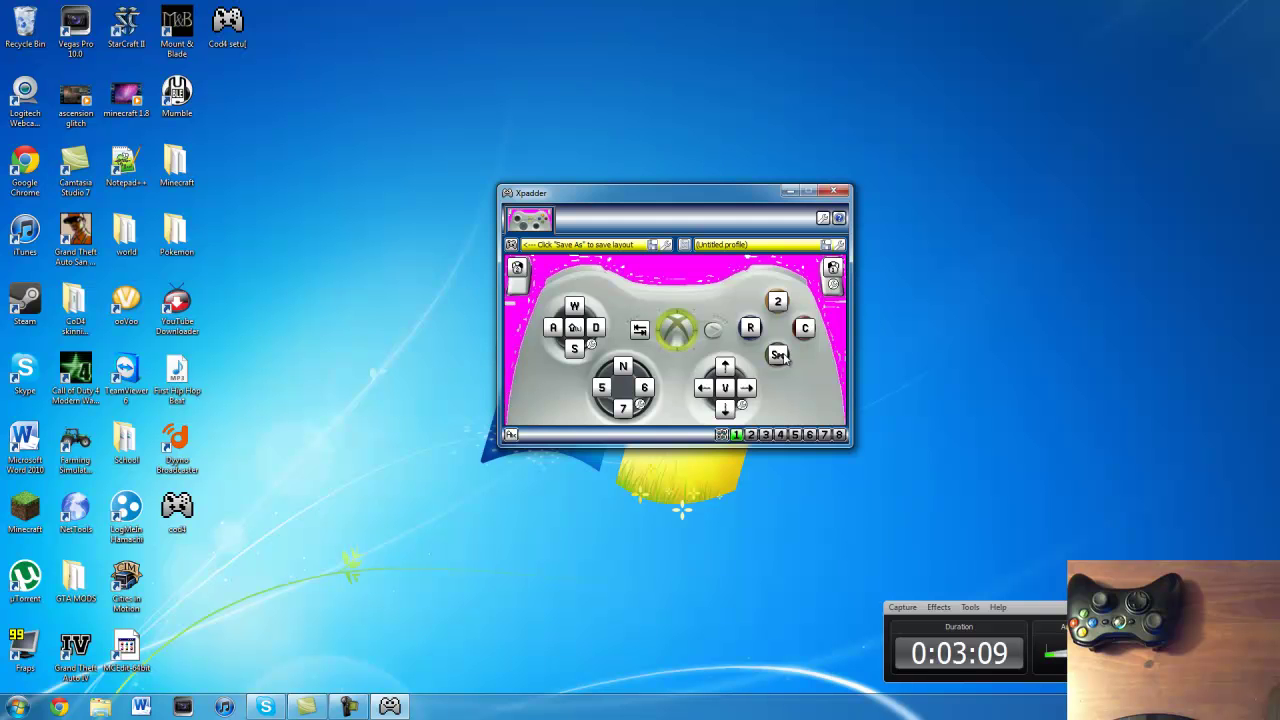
{"action": "left_click", "coordinate": [780, 307]}
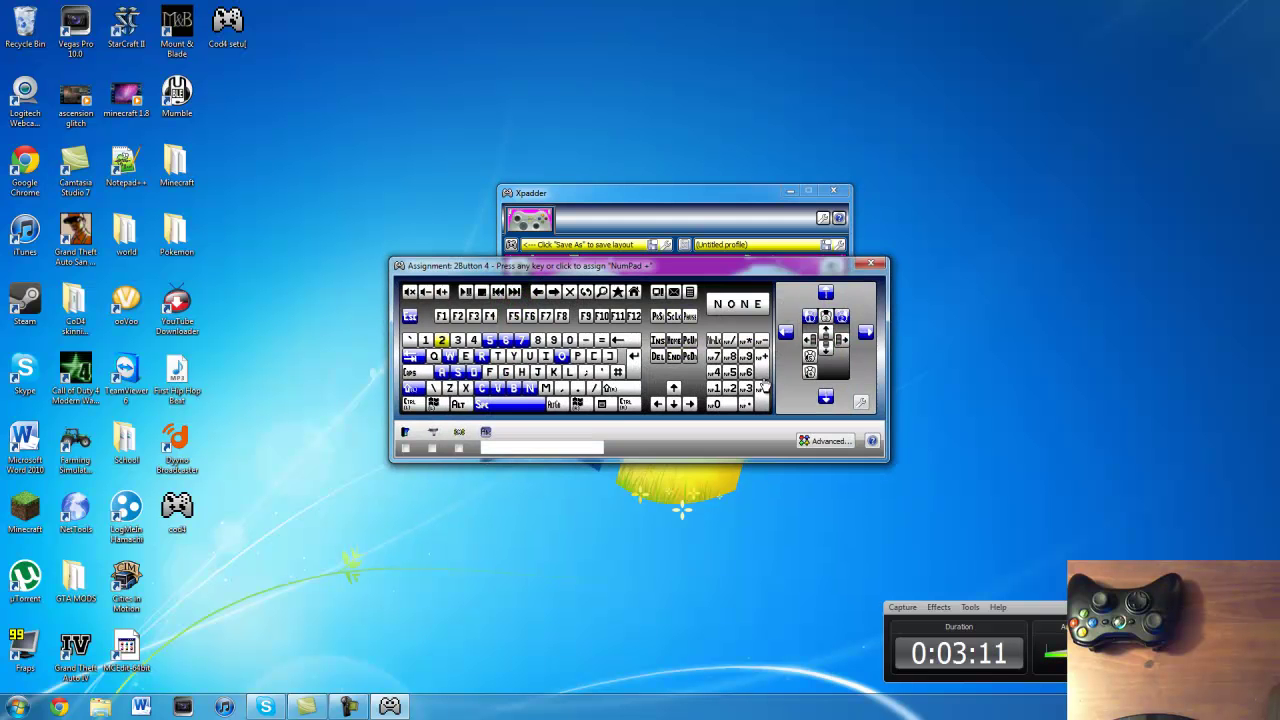
{"action": "left_click_drag", "start_coordinate": [657, 266], "coordinate": [741, 278]}
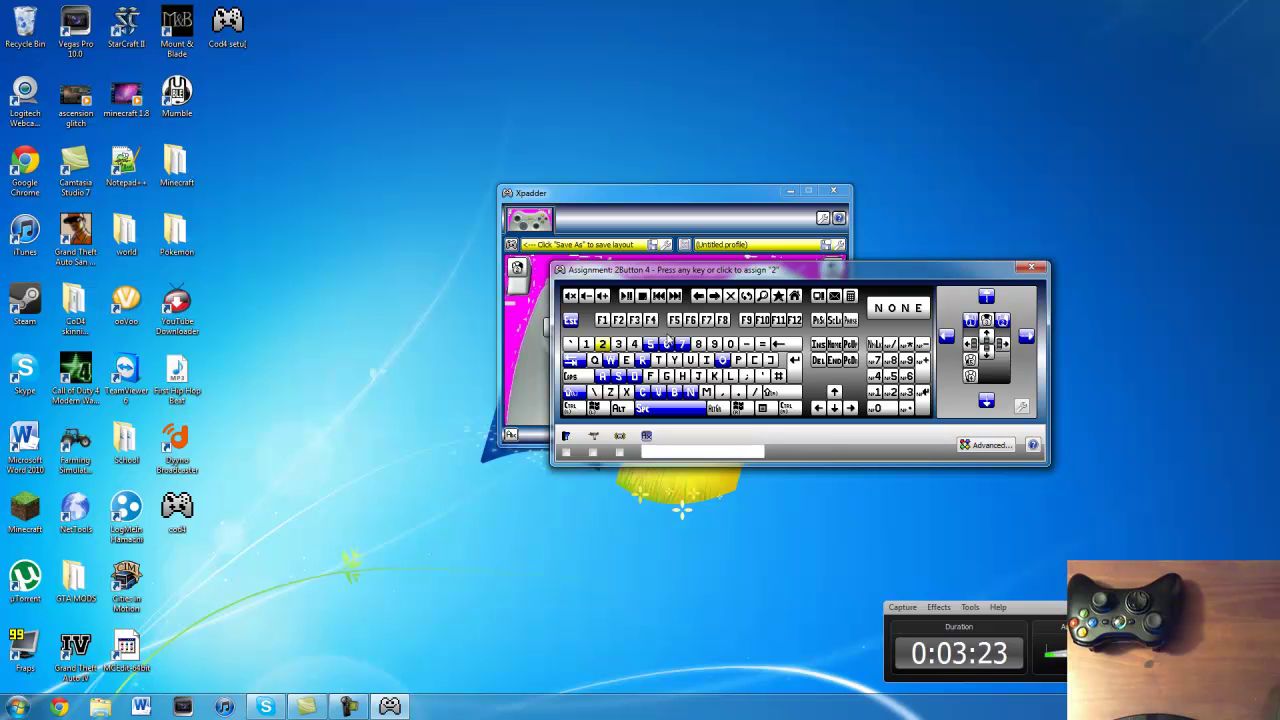
{"action": "left_click", "coordinate": [1031, 267]}
{"action": "key", "text": "3"}
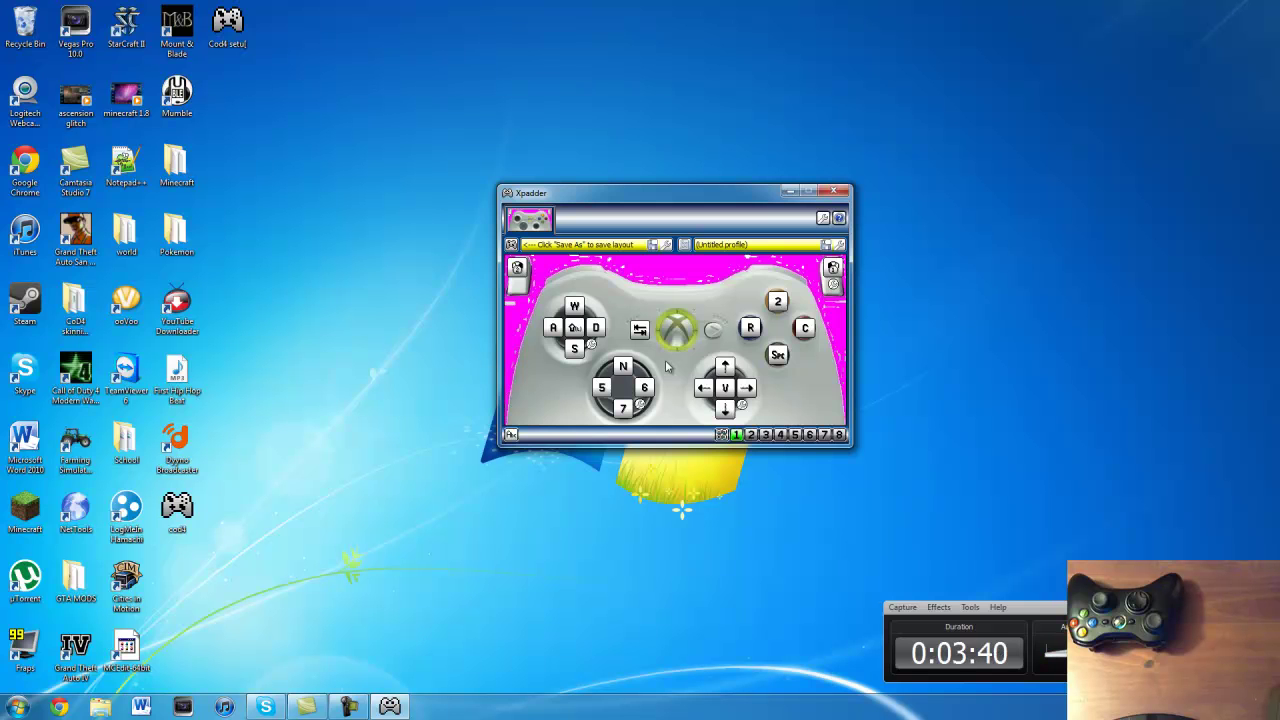
- Exit Xpadder, then open and dismiss the Start menu and Computer context menu
{"action": "left_click", "coordinate": [838, 191]}
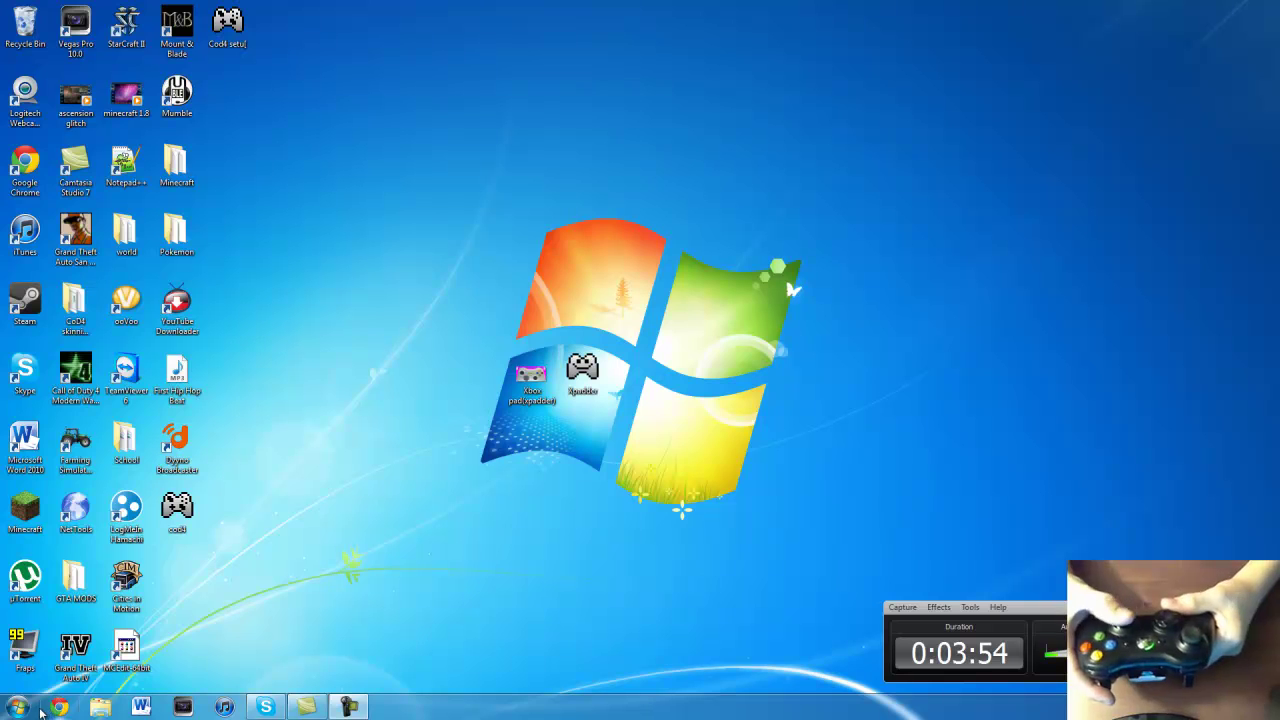
{"action": "left_click", "coordinate": [18, 707]}
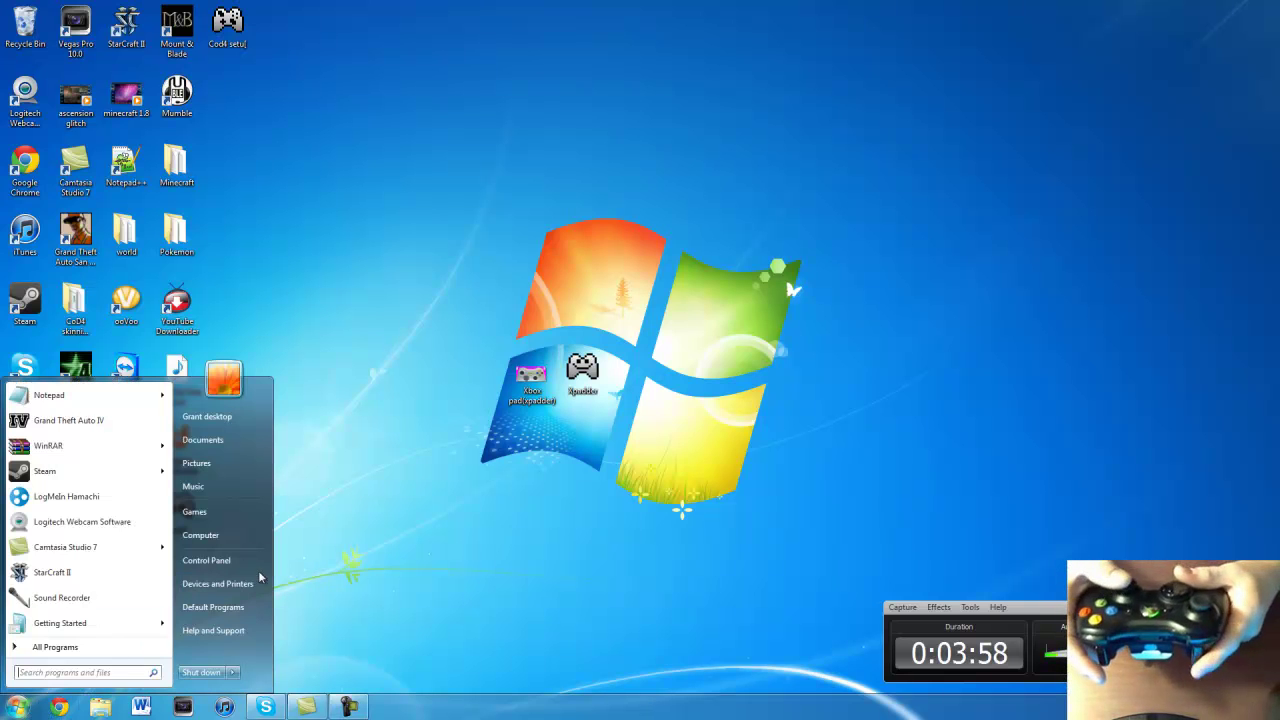
{"action": "right_click", "coordinate": [257, 536]}
{"action": "left_click", "coordinate": [321, 496]}
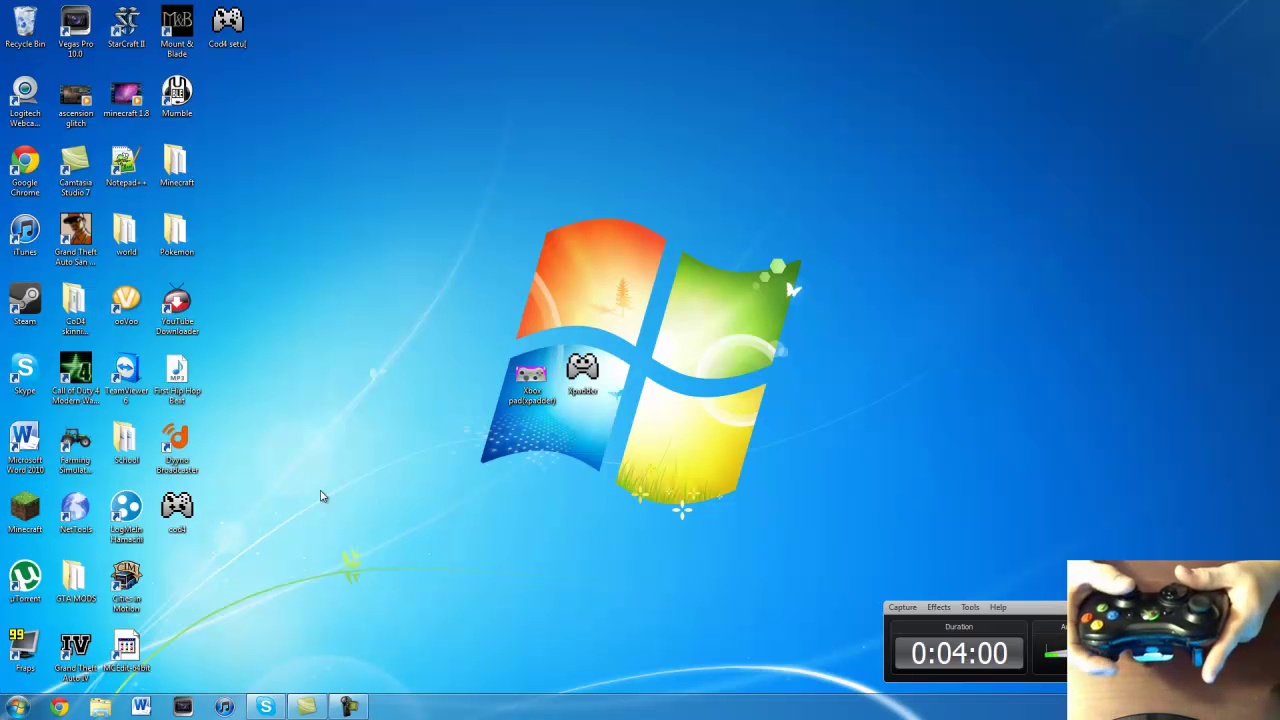